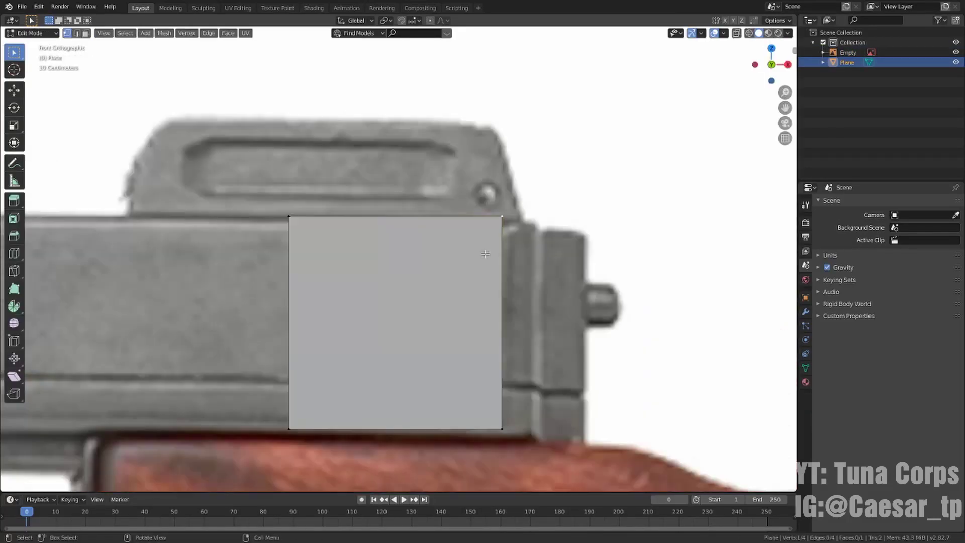
Confirm the moved receiver outline vertices and orbit to view the mesh at an angle
left_click(580, 352)
scroll(579, 352, "down", 3)
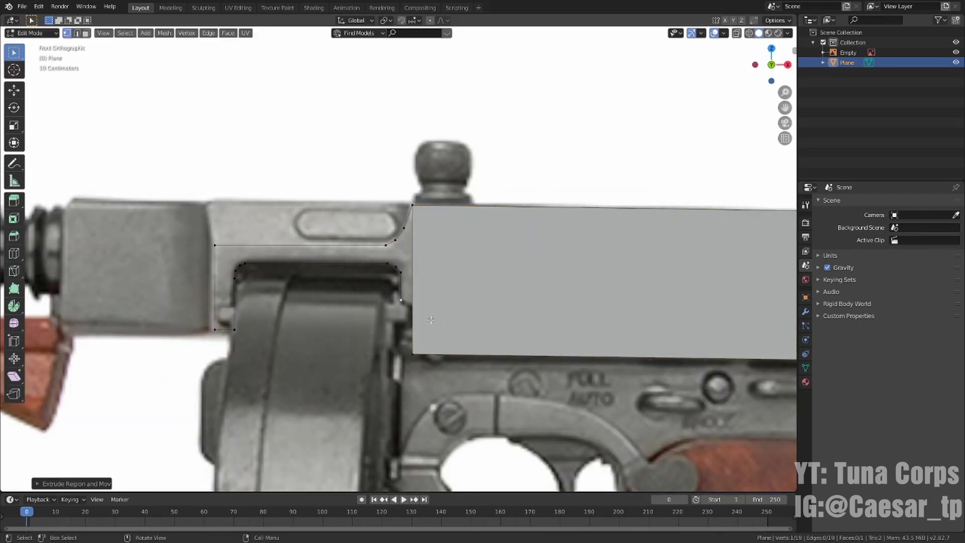
middle_click_drag(405, 260, 681, 165)
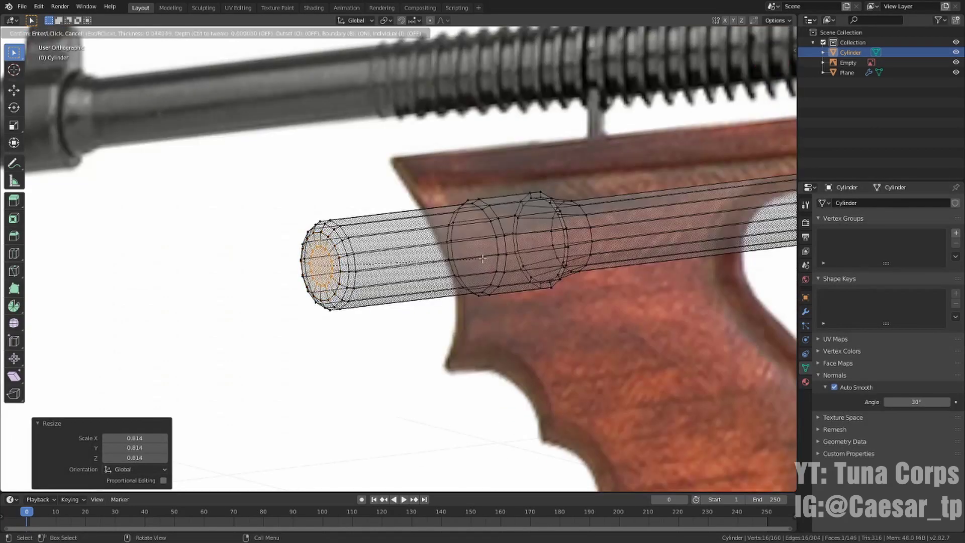
Zoom out to frame the mirrored receiver and drum magazine
scroll(390, 312, "down", 1)
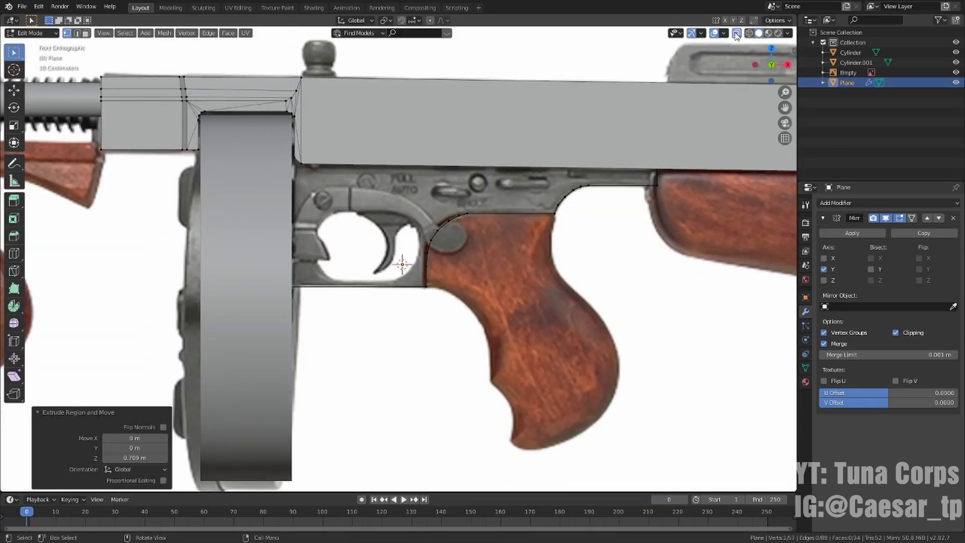
Turn on X-ray and run Beautify Faces on the linked trigger-area faces
left_click(737, 33)
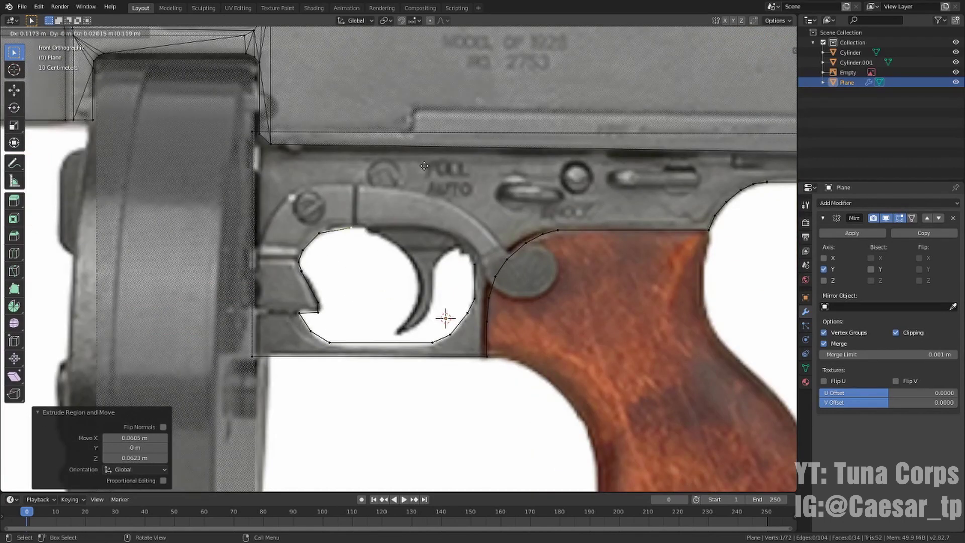
scroll(518, 241, "down", 5)
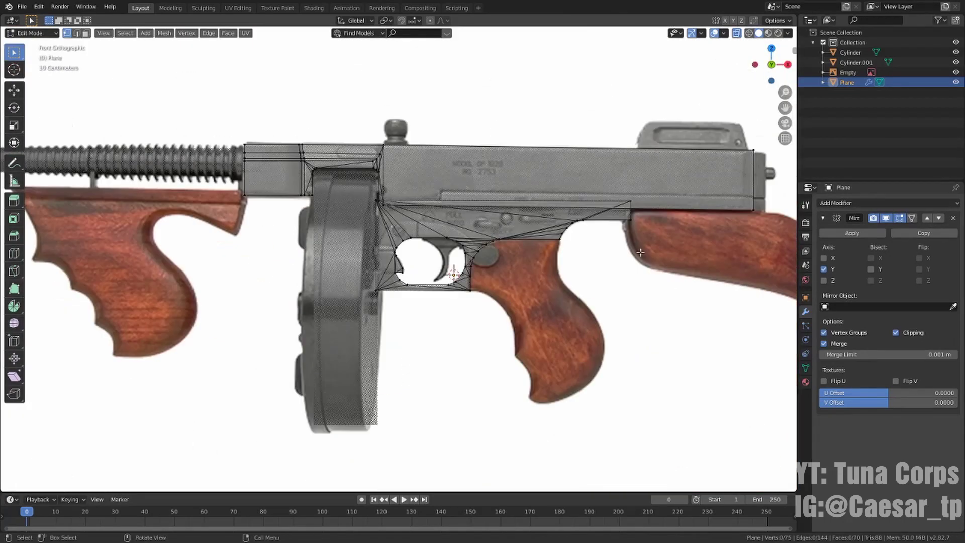
key("ctrl+l")
key("F3")
type("beau")
key("Return")
scroll(399, 153, "up", 2)
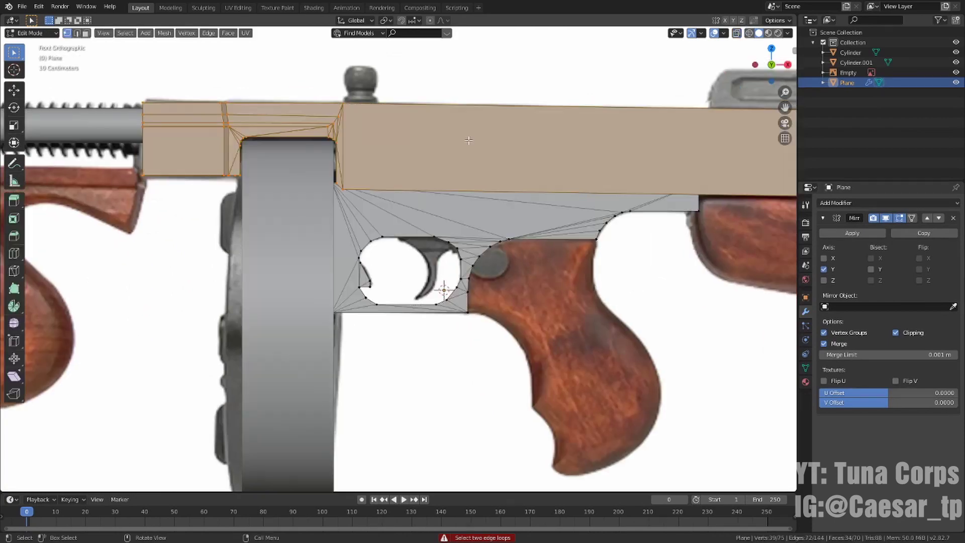
Extrude the receiver's rear edge outward along Y to give it depth
middle_click_drag(376, 132, 513, 187)
left_click(492, 176)
key("e")
left_click(517, 182)
key("KP_1")
scroll(494, 136, "up", 3)
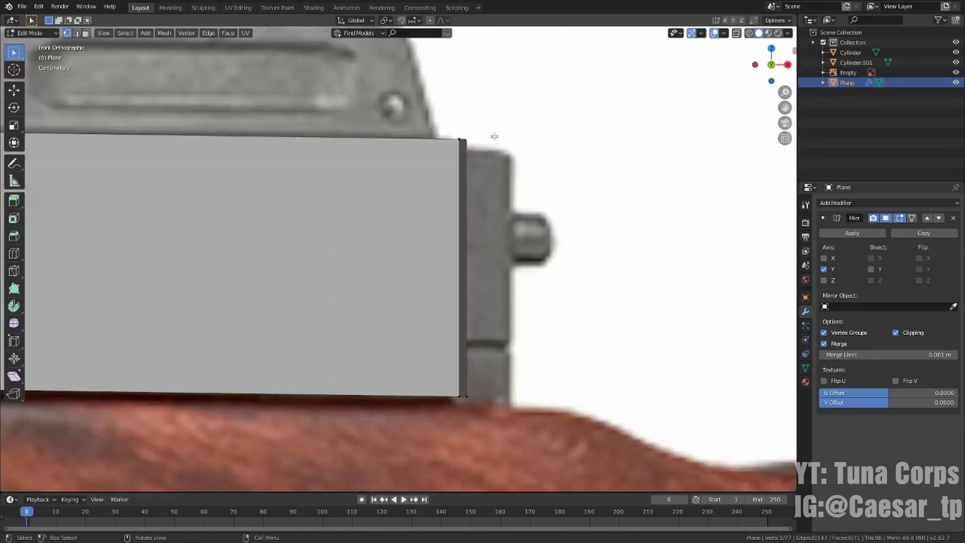
scroll(513, 271, "down", 5)
Duplicate the selected receiver geometry and place the copy
key("Tab")
scroll(539, 323, "up", 2)
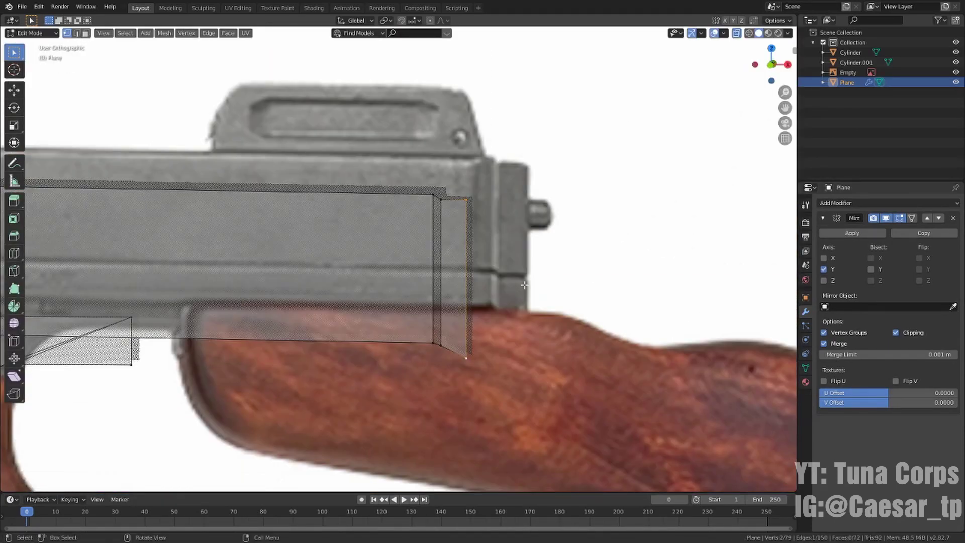
key("Tab")
key("shift+d")
left_click(547, 204)
scroll(576, 224, "up", 4)
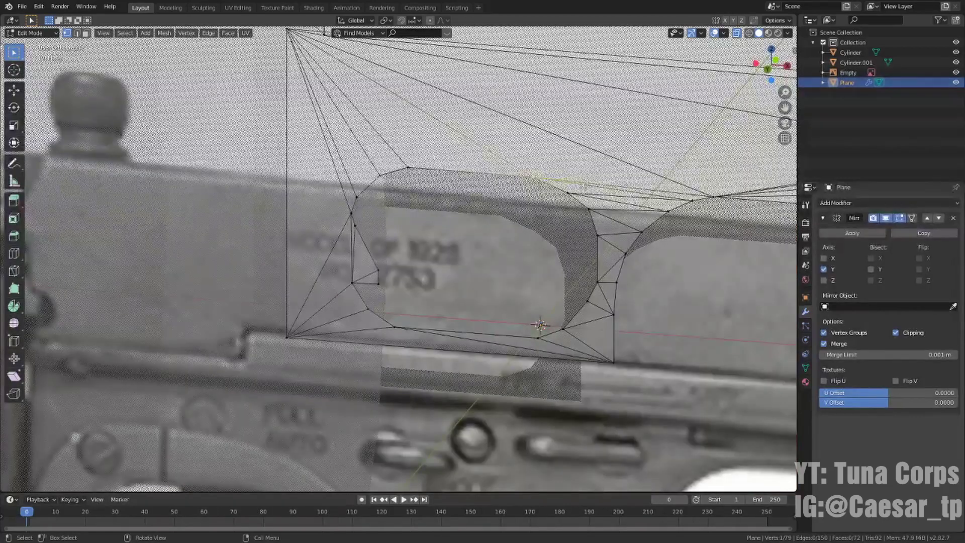
scroll(576, 223, "up", 2)
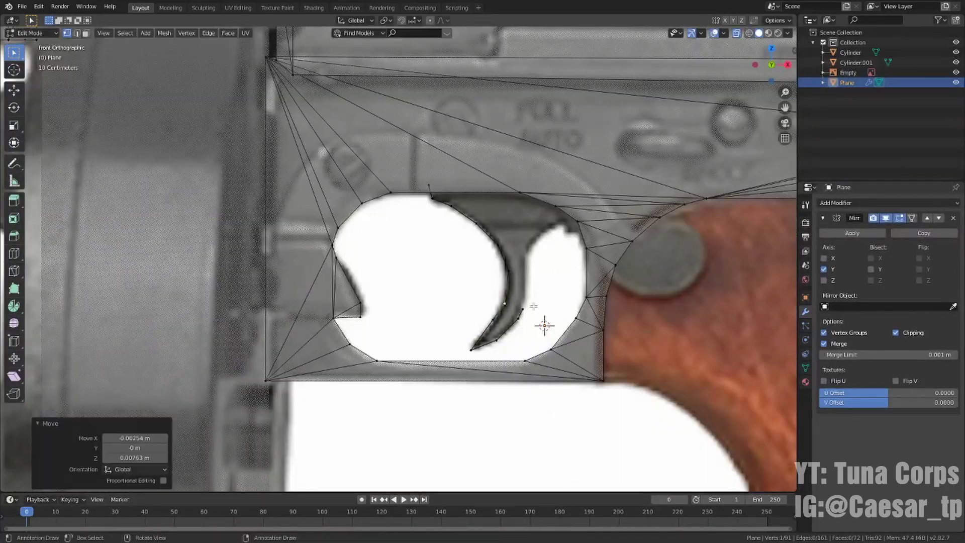
Select all receiver vertices, orbit around the gun and return to front view
scroll(496, 254, "down", 4)
key("a")
left_click(125, 33)
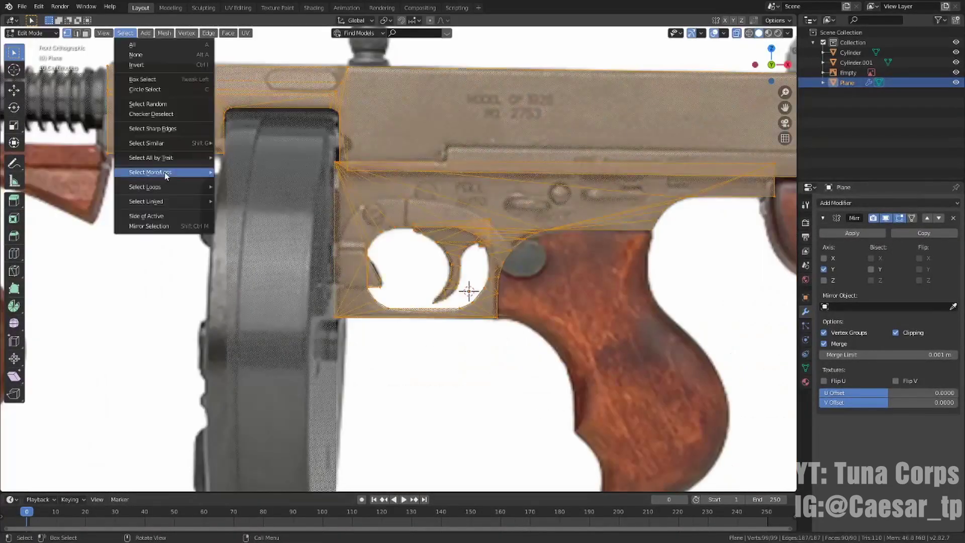
middle_click_drag(352, 201, 535, 145)
key("KP_1")
Add a small cylinder, scale it down and slide it along X onto the rear knob
key("Tab")
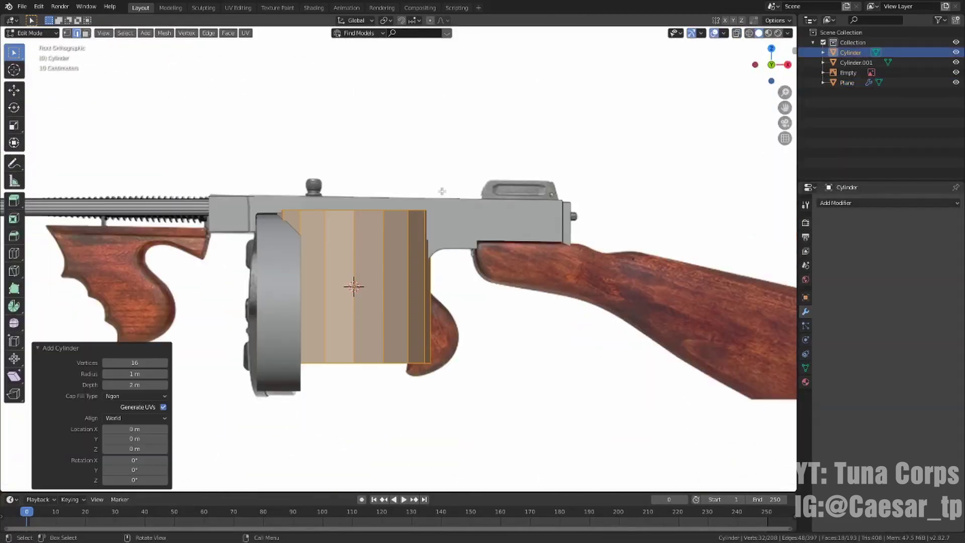
key("s")
scroll(531, 187, "up", 4)
scroll(352, 171, "up", 5)
key("l")
key("g")
key("x")
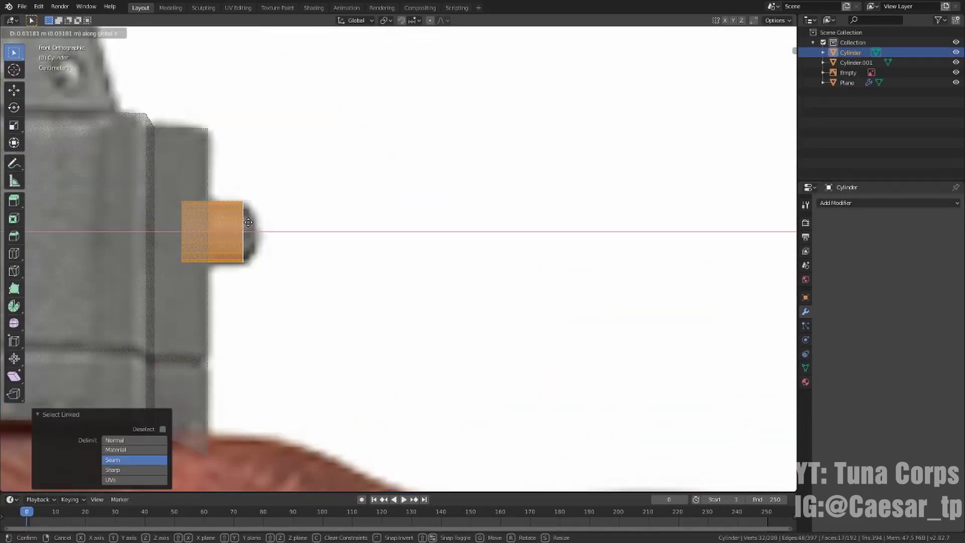
left_click(291, 200)
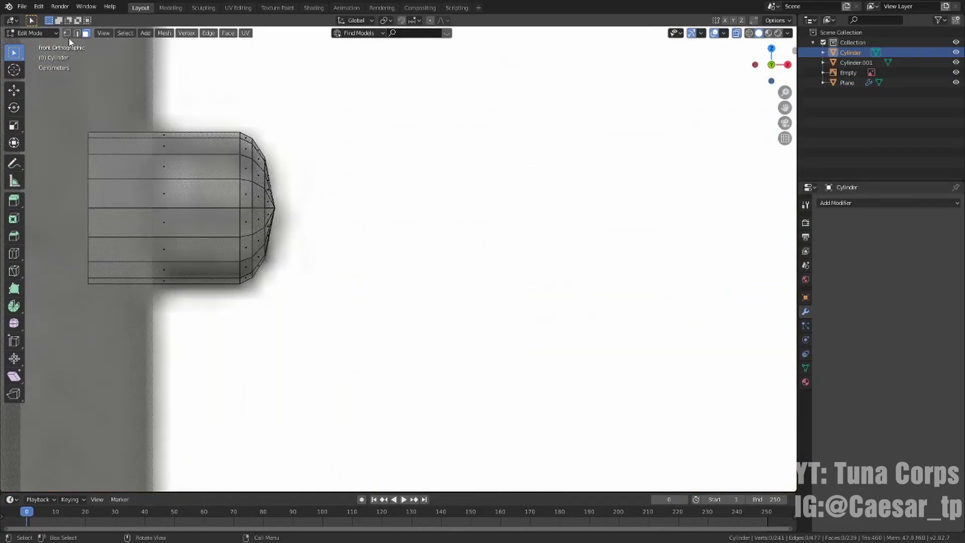
Rotate the cylinder part -90° about Z and move it onto the top knob
key("Tab")
scroll(357, 218, "down", 3)
scroll(341, 208, "down", 2)
key("Tab")
type("rz-90")
key("Return")
scroll(380, 216, "down", 3)
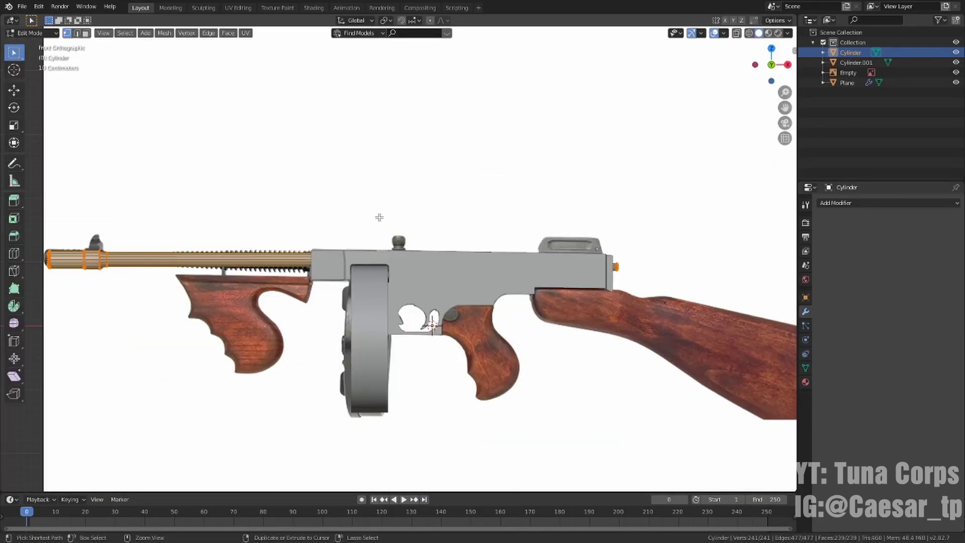
scroll(466, 240, "up", 4)
key("g")
left_click(482, 317)
Shrink the knob's top ring into a dome and merge duplicate vertices
scroll(311, 251, "up", 6)
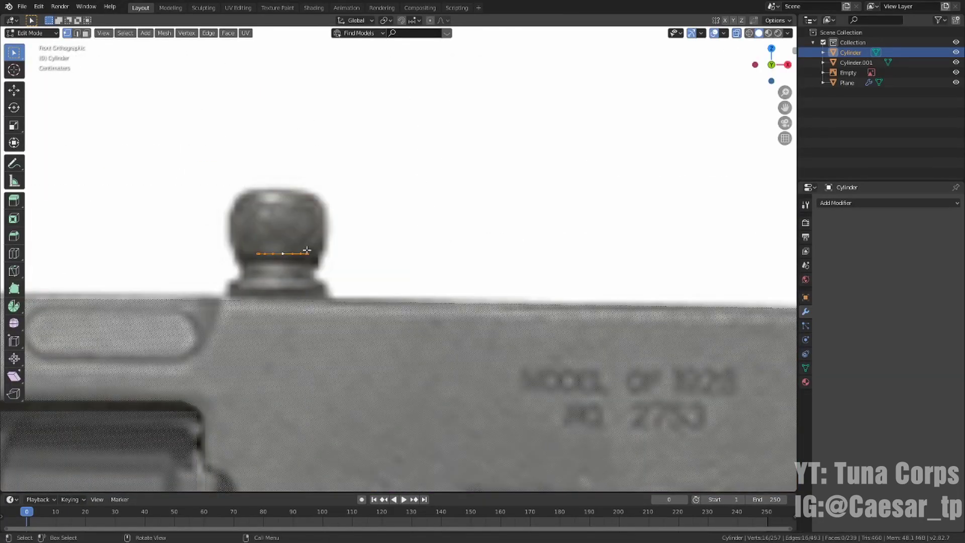
scroll(471, 176, "down", 3)
scroll(394, 188, "up", 4)
key("s")
left_click(394, 188)
key("m")
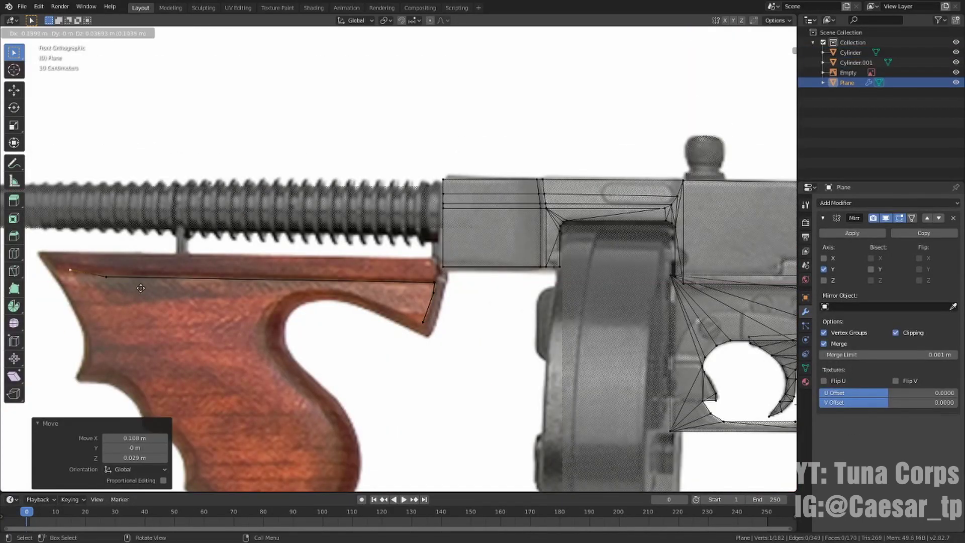
Finish tracing the front grip outline, fill it with faces and select its inner edge loop
left_click(132, 290)
middle_click_drag(132, 290, 287, 262, "shift")
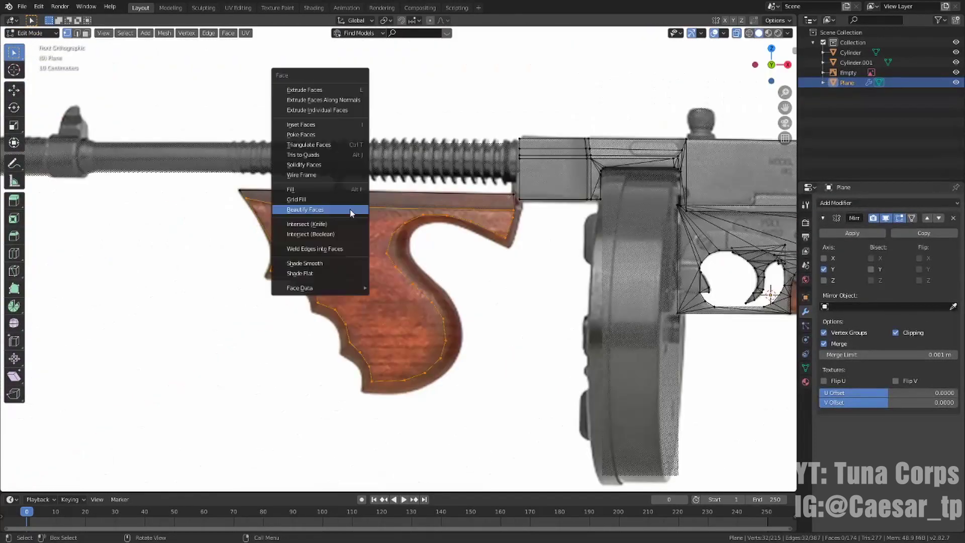
left_click(350, 209)
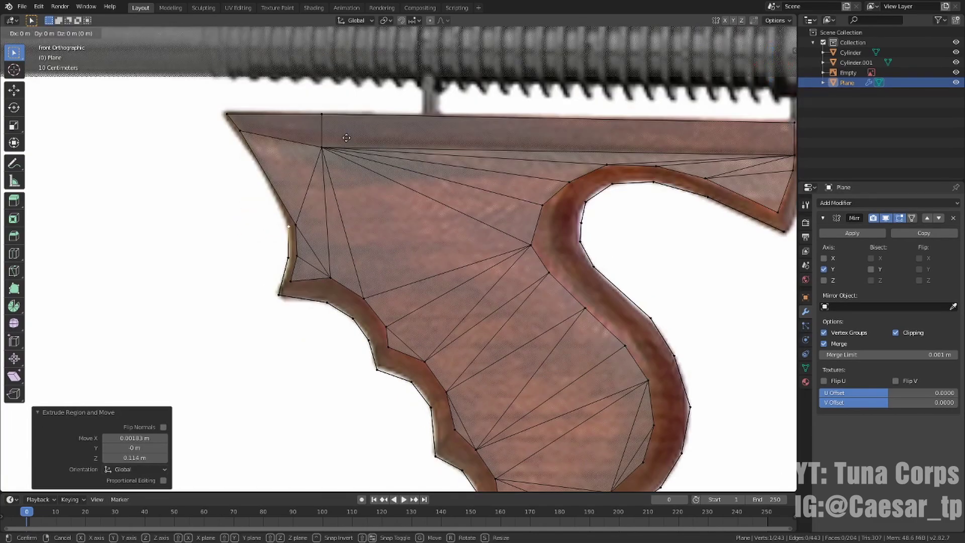
middle_click_drag(389, 329, 452, 262)
key("KP_1")
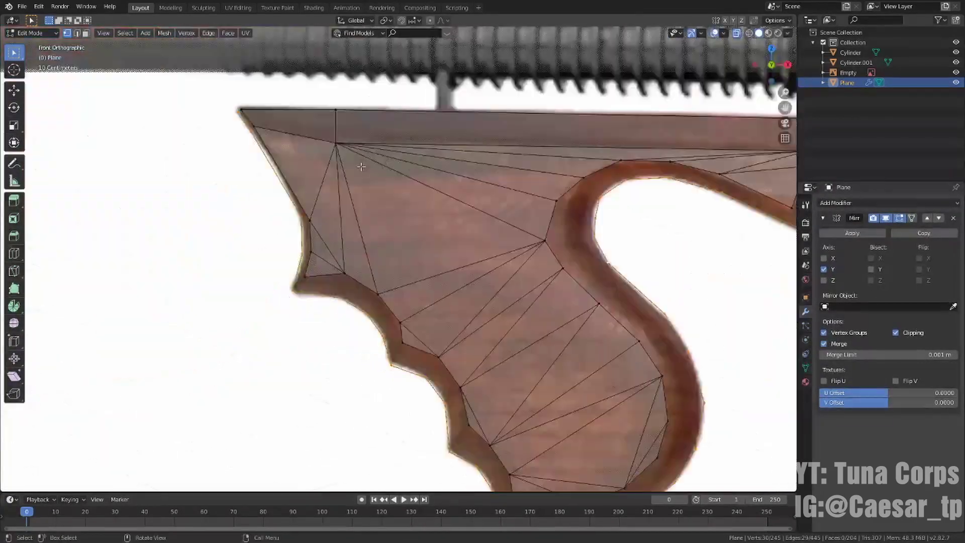
left_click(503, 178, "alt")
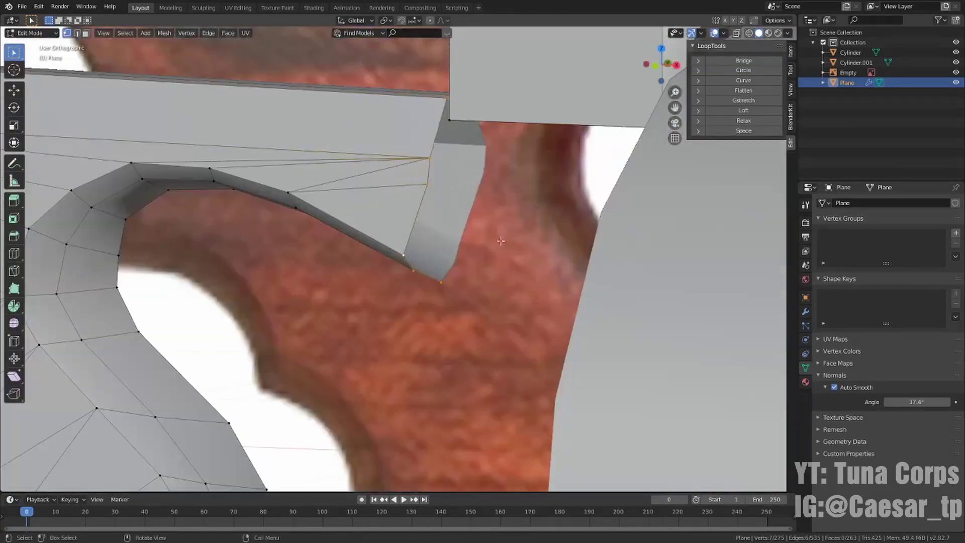
Bring up the Delete menu for the current selection
key("x")
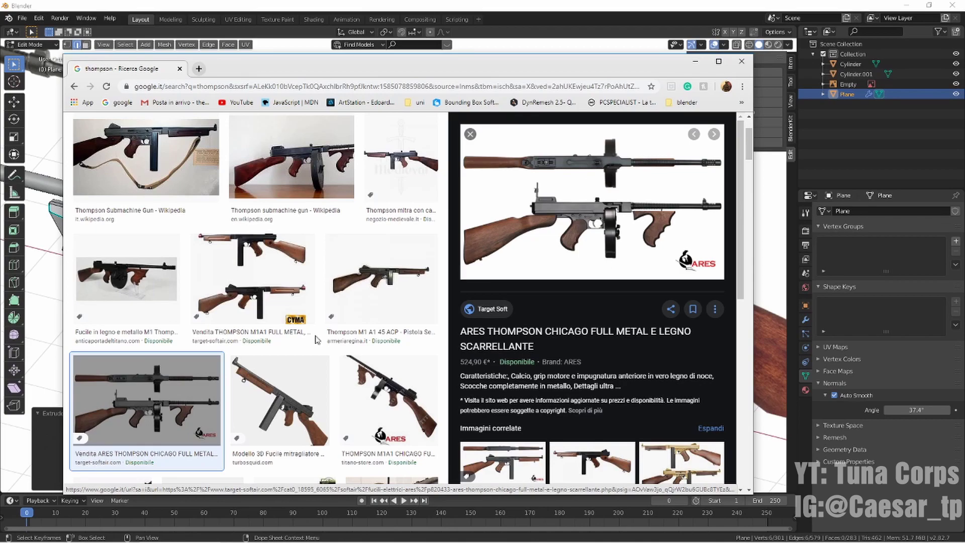
Preview the Thompson 1928 Chicago Full Metal image and another Thompson photo
scroll(317, 340, "down", 3)
scroll(302, 302, "down", 2)
scroll(302, 302, "up", 2)
left_click(294, 364)
scroll(285, 255, "up", 1)
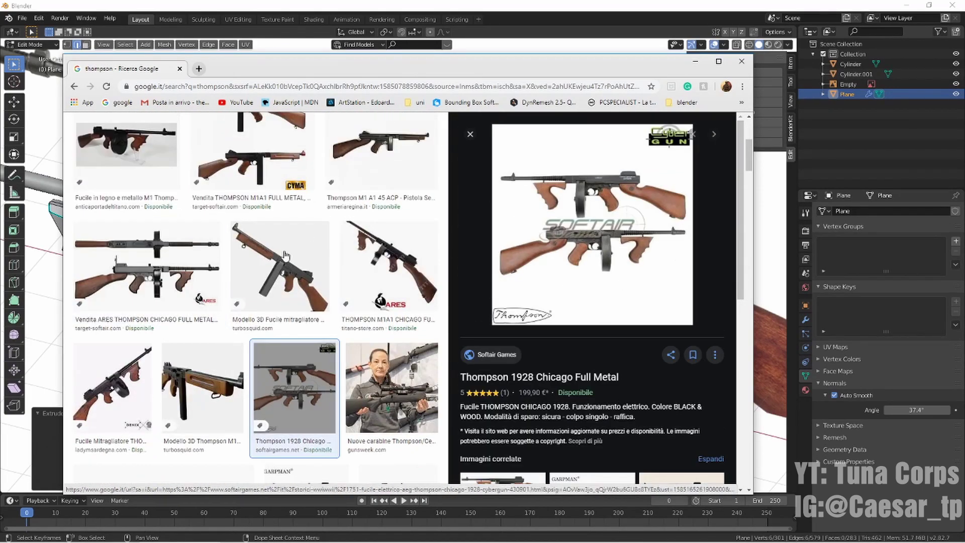
left_click(111, 385)
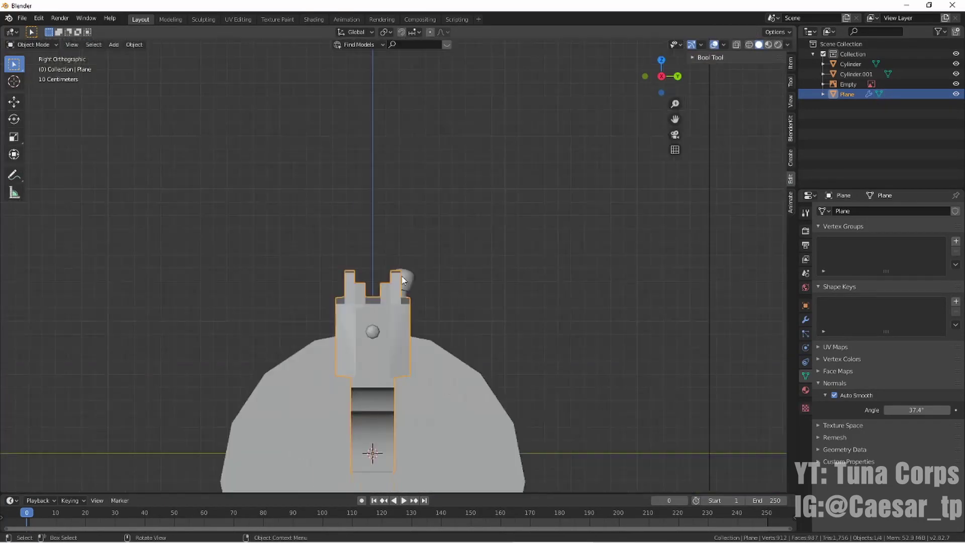
Save the project as TommyGun.blend and merge duplicate vertices by distance
key("ctrl+s")
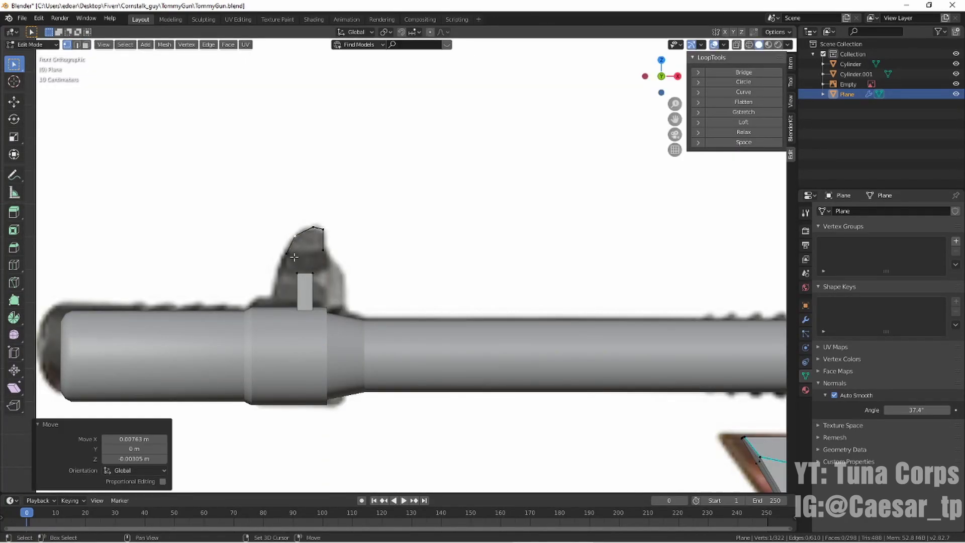
scroll(294, 257, "up", 3)
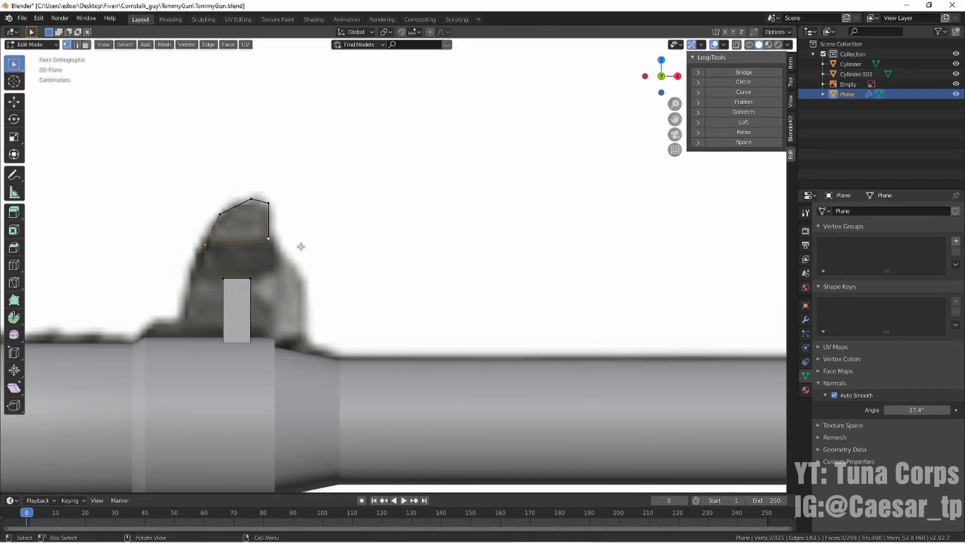
key("a")
key("m")
key("b")
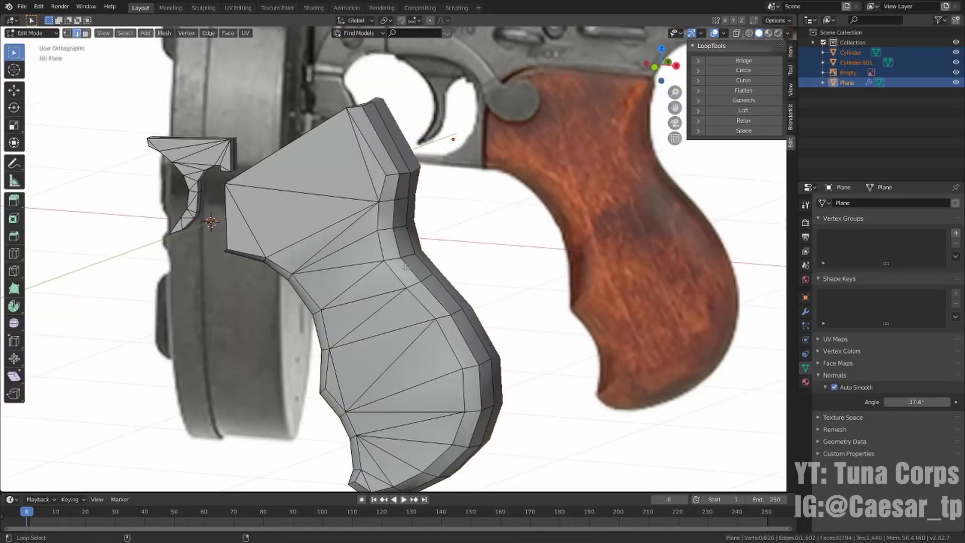
Select an edge path along the rear grip and move it along Y
left_click(406, 268, "ctrl")
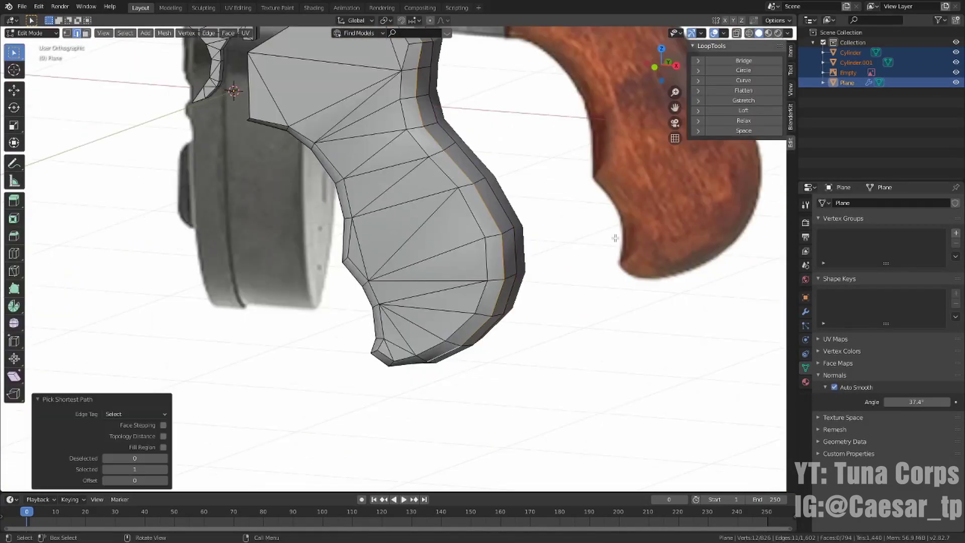
scroll(405, 268, "down", 3)
mouse_move(406, 268)
middle_mouse_down()
mouse_move(461, 245)
mouse_move(574, 298)
mouse_move(420, 215)
middle_mouse_up()
scroll(461, 245, "up", 3)
key("g")
key("y")
key("Escape")
key("KP_1")
Add a new vertex to the receiver near the top knob and move it into place
key("alt+a")
middle_click_drag(328, 370, 372, 171)
scroll(352, 251, "up", 3)
left_click(352, 251, "ctrl")
key("KP_1")
key("g")
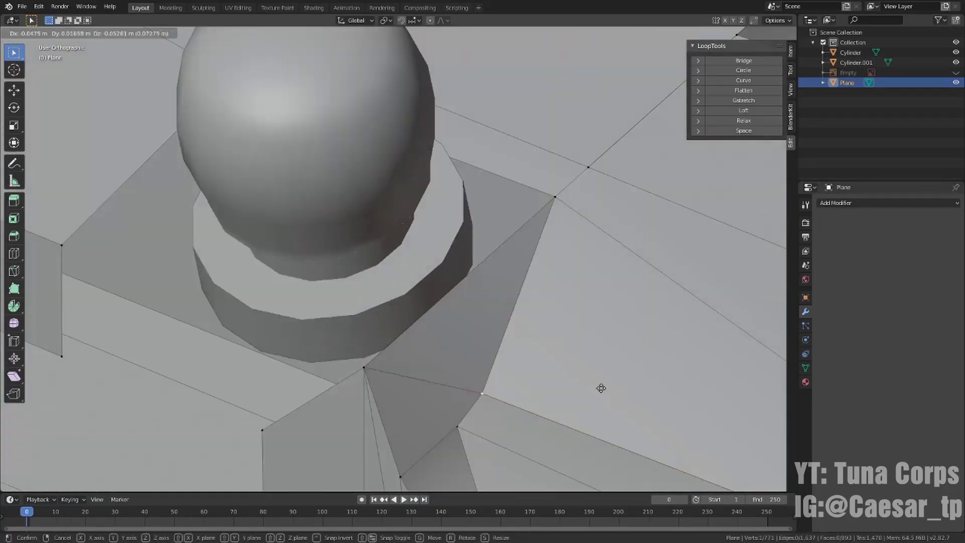
Move the selected receiver vertex vertically along Z
key("g")
key("z")
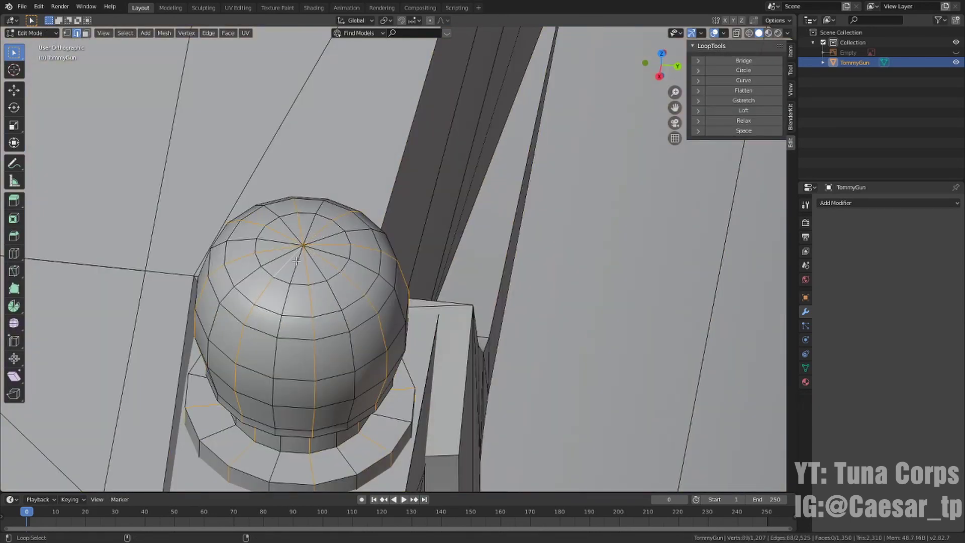
Apply Smooth Vertices to the selected bolt knob vertices from the right-click menu
right_click(366, 353)
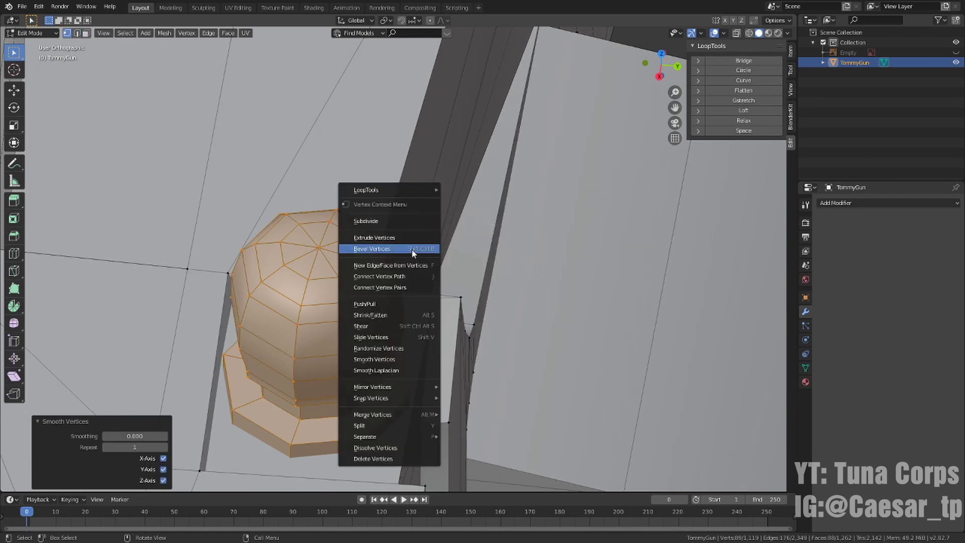
left_click(409, 324)
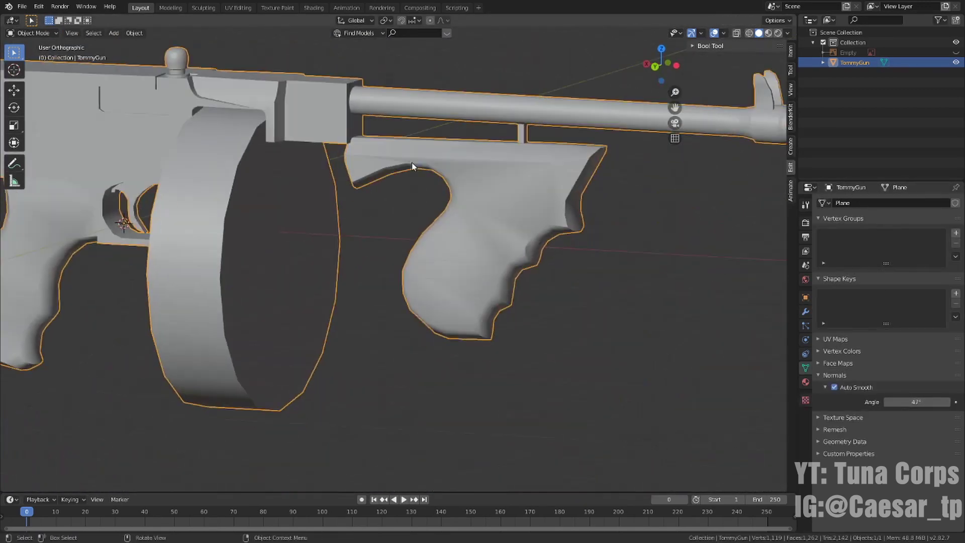